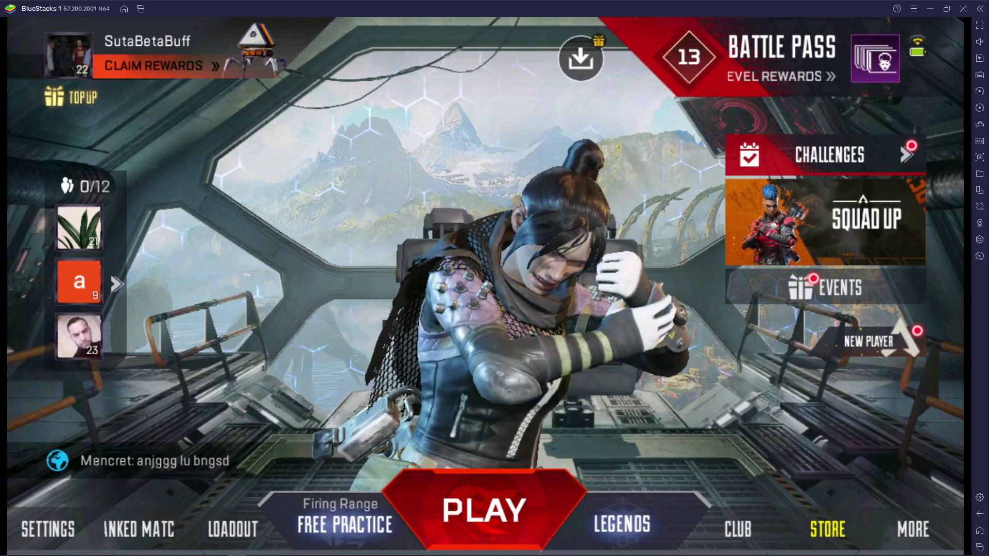
- Minimize BlueStacks, close Discord, and launch Google Chrome from Windows Search's Top apps
{"action": "left_click", "coordinate": [932, 9]}
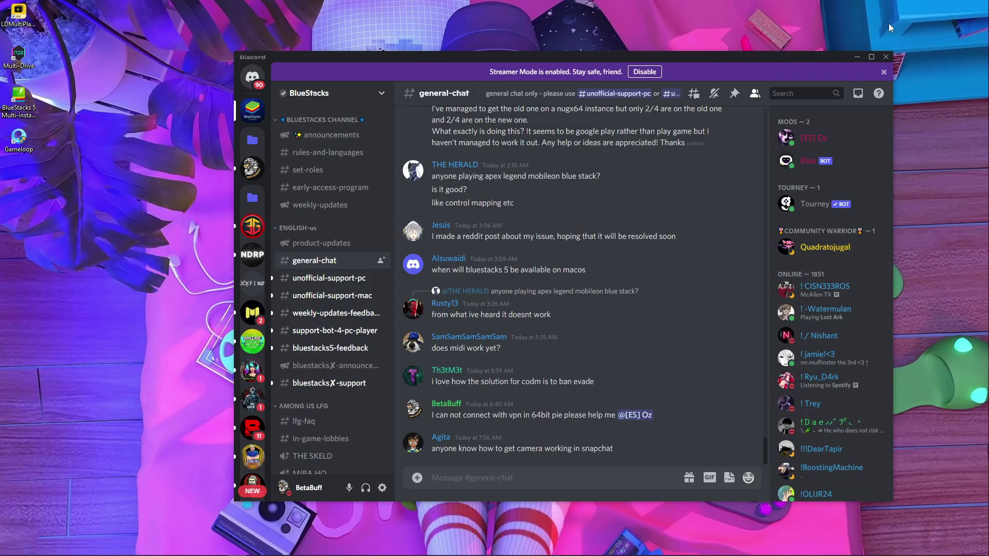
{"action": "left_click", "coordinate": [887, 58]}
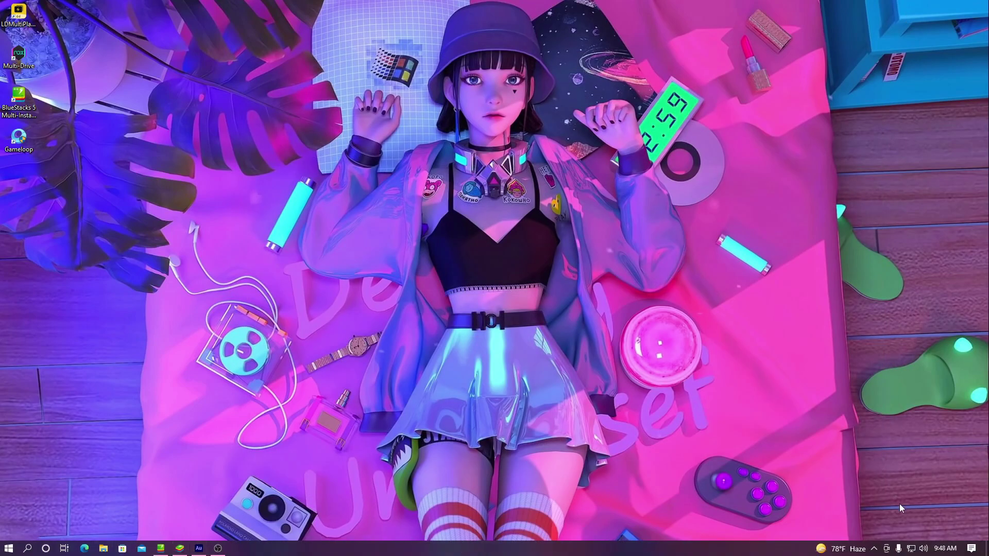
{"action": "left_click", "coordinate": [29, 549]}
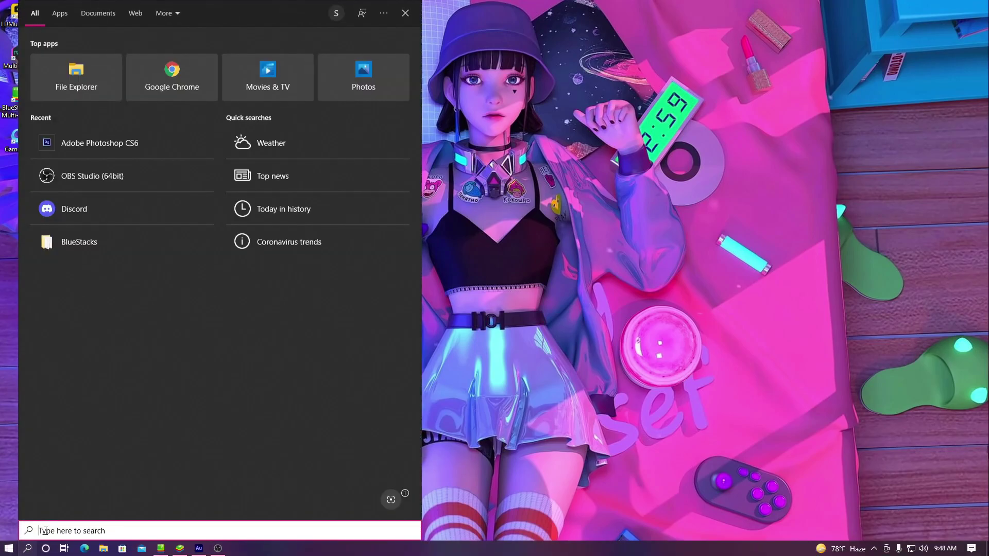
{"action": "left_click", "coordinate": [619, 183]}
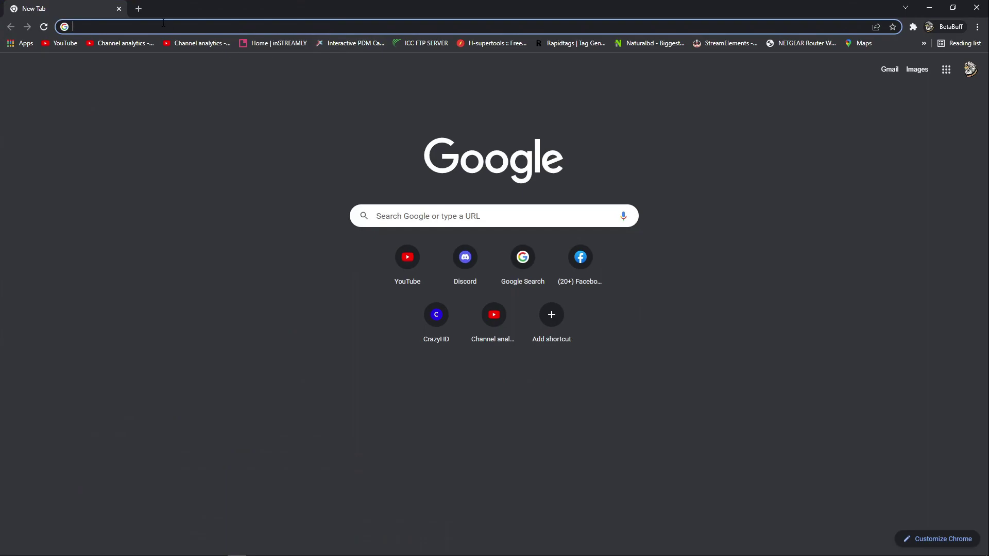
- Search 'blu' for BlueStacks, open the bluestacks.com homepage, then close Chrome
{"action": "type", "text": "b"}
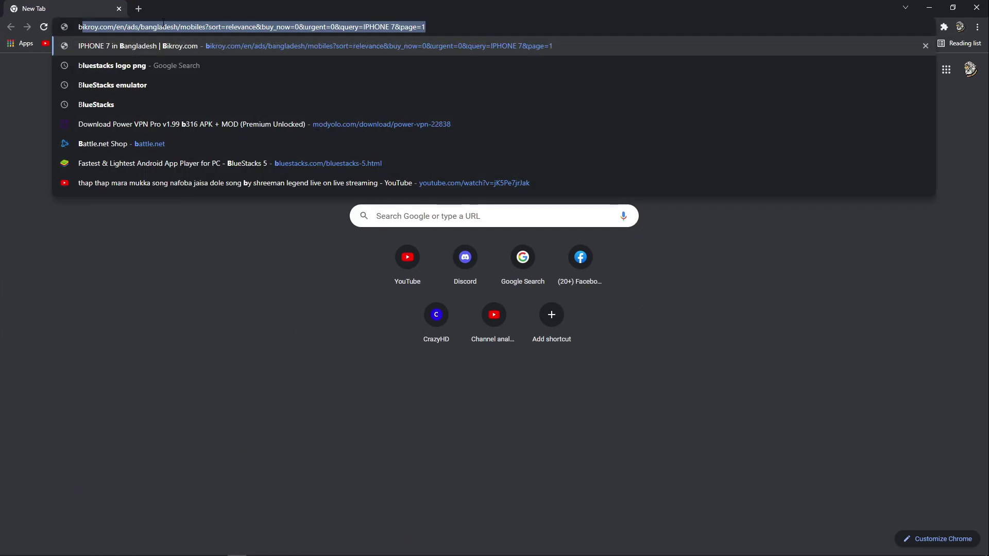
{"action": "type", "text": "lu"}
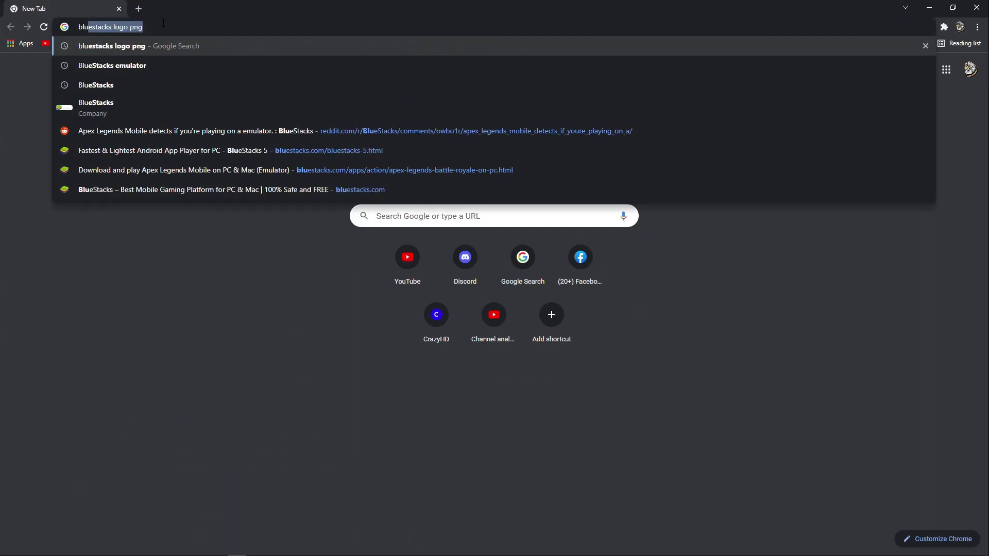
{"action": "left_click", "coordinate": [141, 83]}
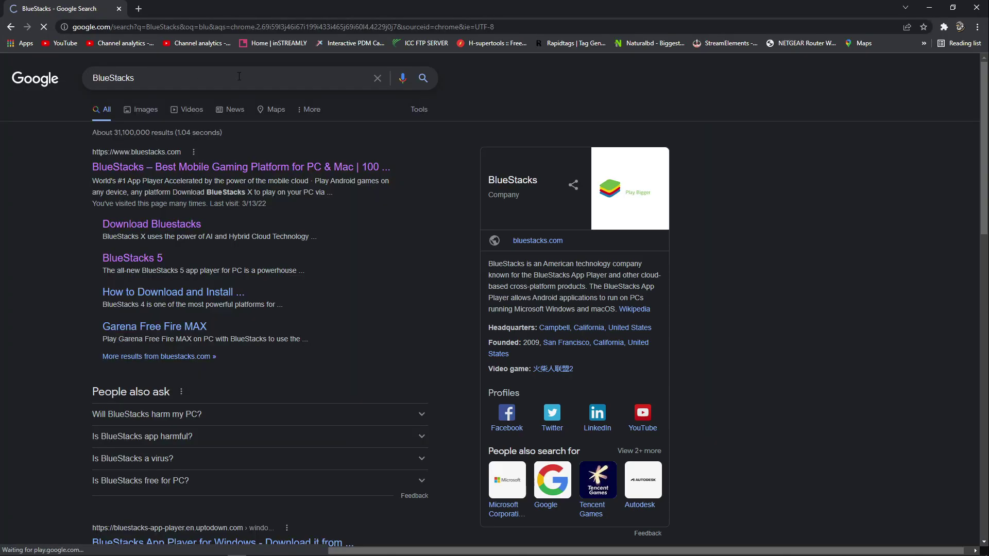
{"action": "left_click", "coordinate": [219, 169]}
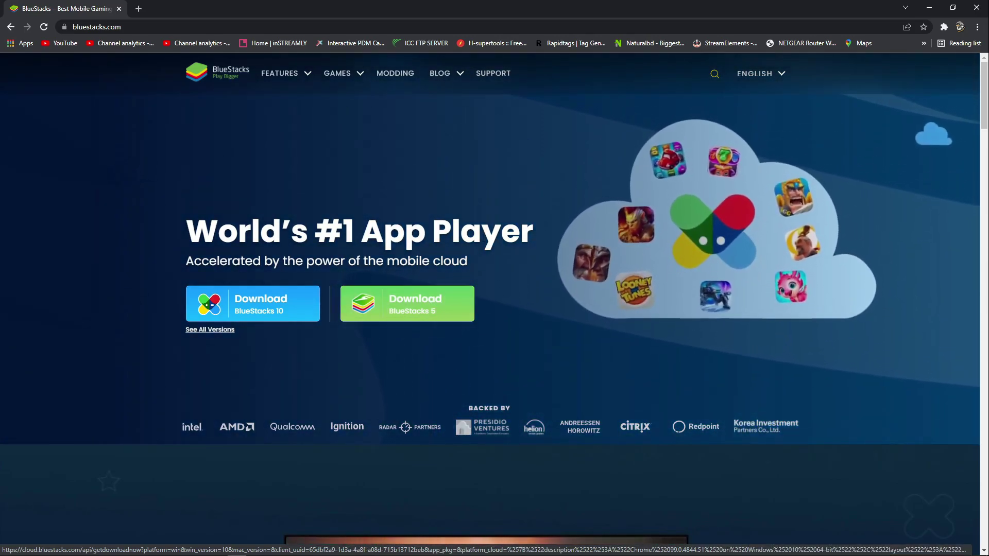
{"action": "left_click", "coordinate": [977, 4]}
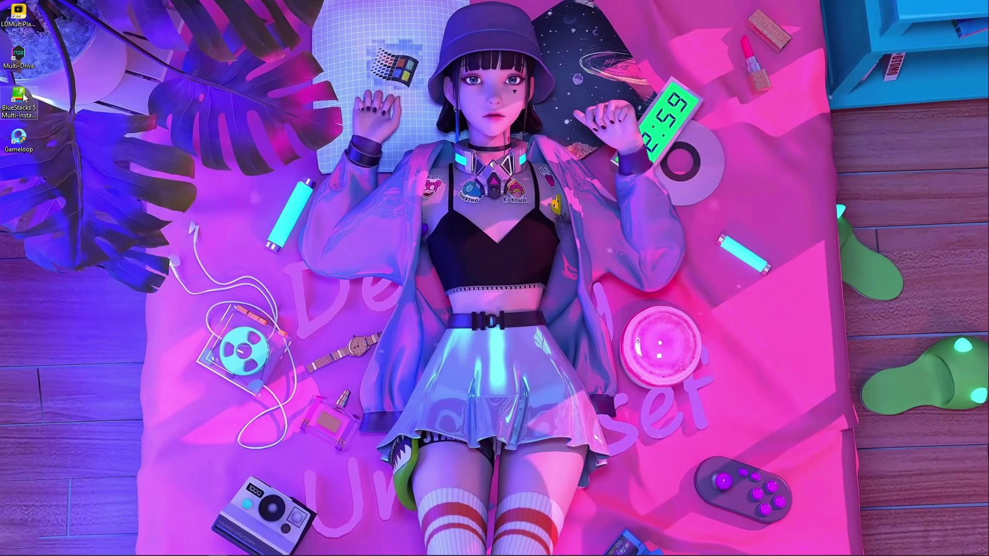
- Drag the Multi-Instance Manager desktop shortcut to a new spot, dismissing its options menu
{"action": "left_click_drag", "start_coordinate": [48, 269], "coordinate": [55, 255]}
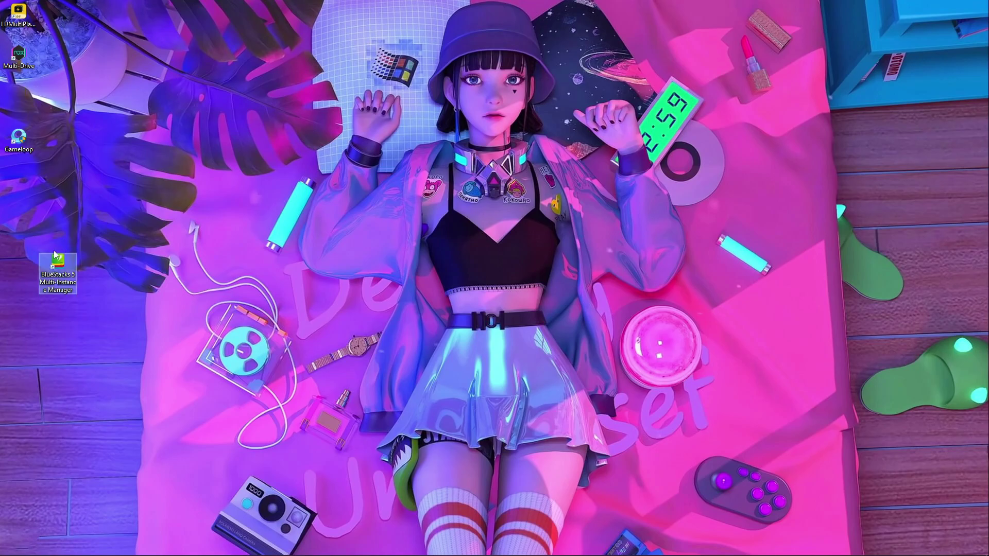
{"action": "key", "text": "shift+F10"}
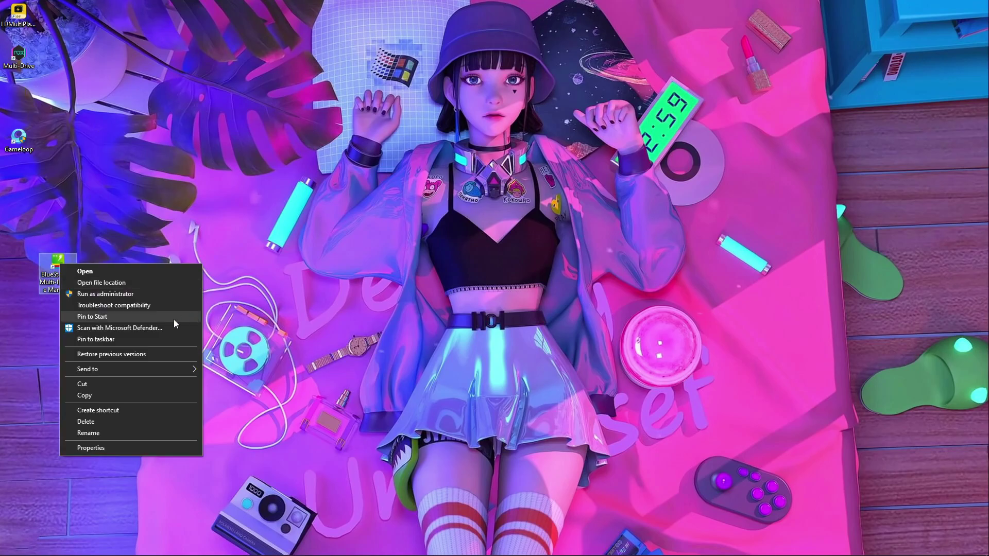
{"action": "left_click", "coordinate": [136, 287]}
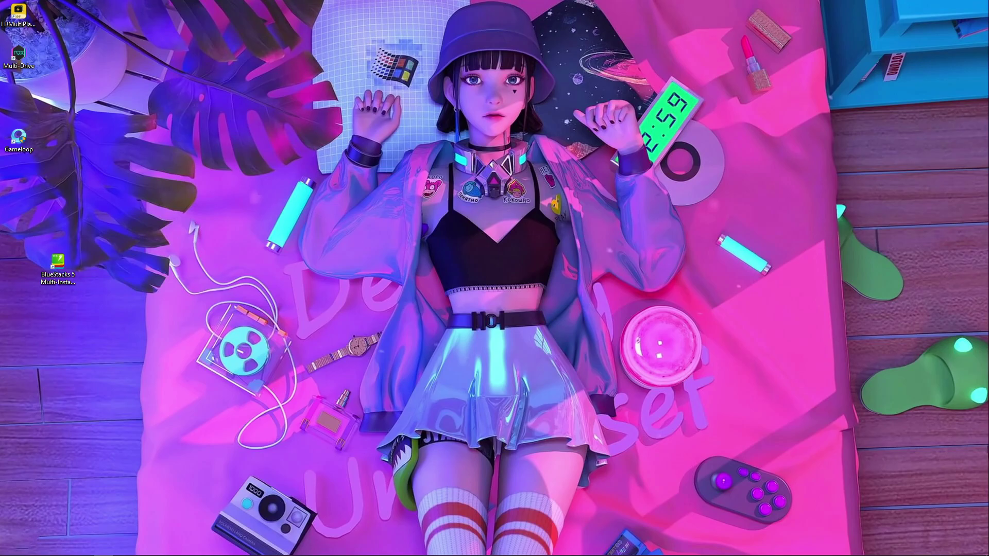
- Browse the Start menu's All apps list, then close it back to the desktop
{"action": "left_click", "coordinate": [8, 548]}
{"action": "left_click", "coordinate": [16, 66]}
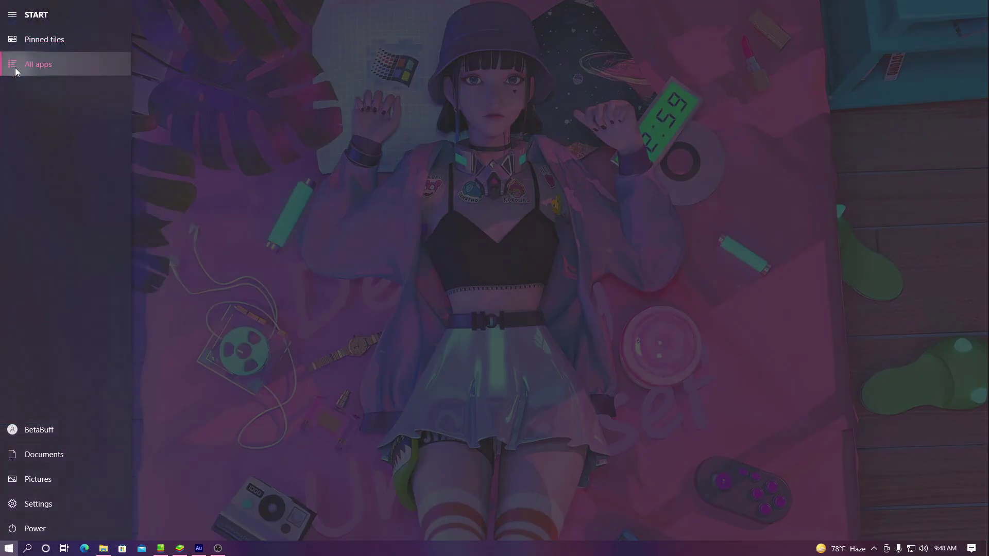
{"action": "scroll", "coordinate": [562, 170], "scroll_direction": "down", "scroll_amount": 8}
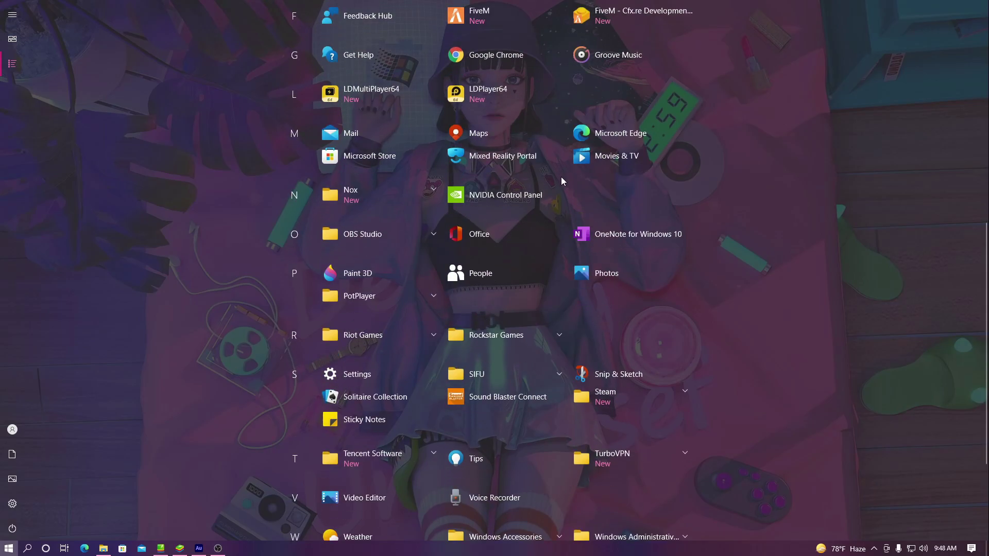
{"action": "scroll", "coordinate": [518, 181], "scroll_direction": "up", "scroll_amount": 6}
{"action": "scroll", "coordinate": [522, 191], "scroll_direction": "up", "scroll_amount": 2}
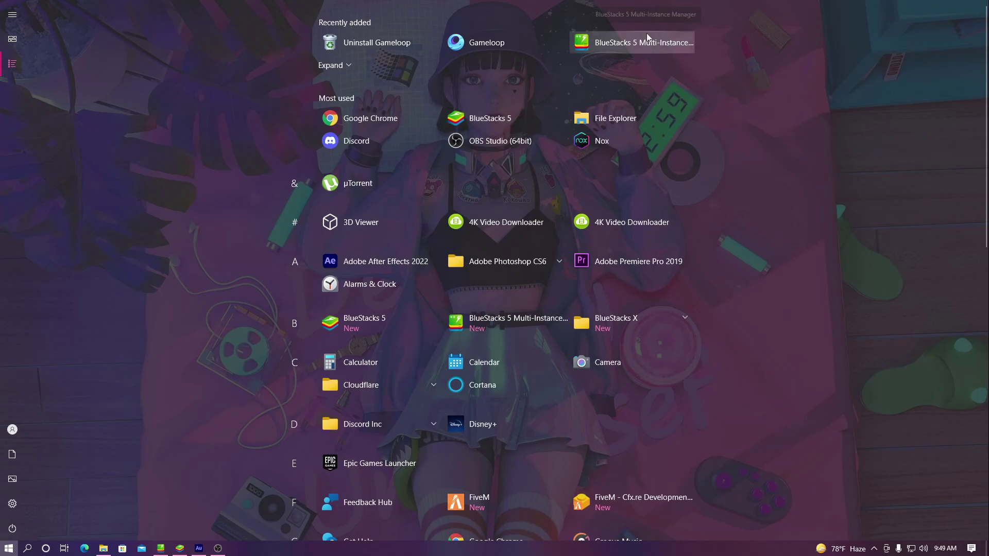
{"action": "left_click", "coordinate": [446, 178]}
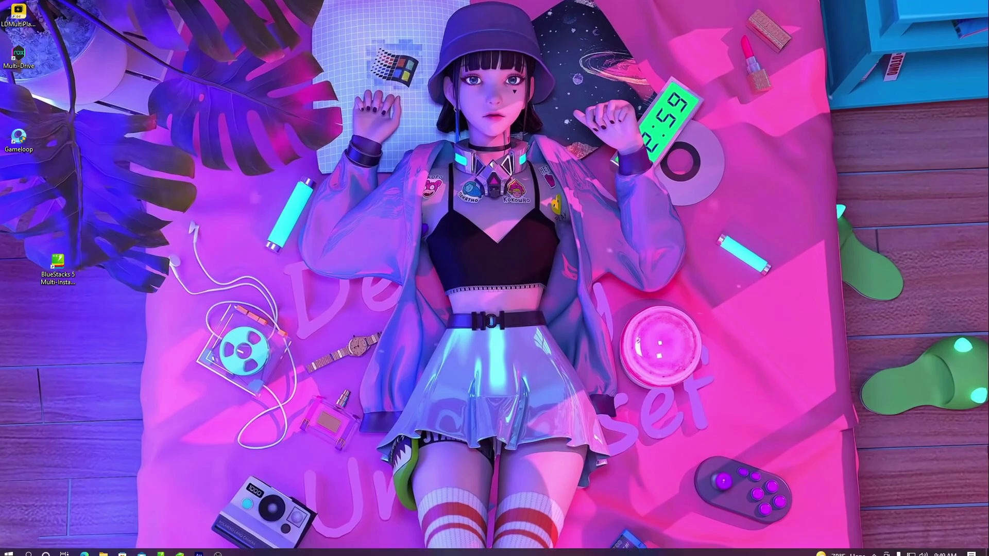
- Launch the Multi-Instance Manager and create a Fresh Nougat 64-bit instance, advancing to hardware settings
{"action": "double_click", "coordinate": [62, 263]}
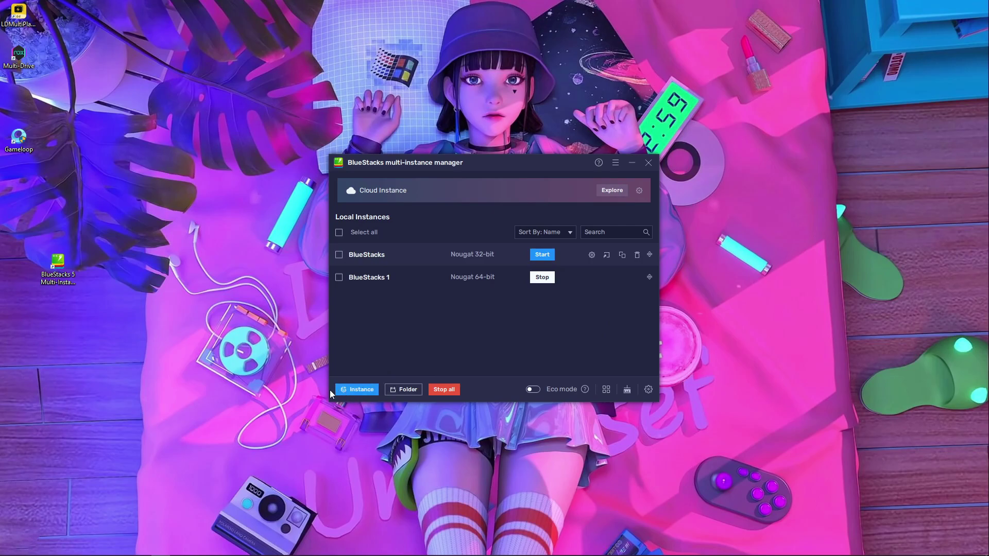
{"action": "left_click", "coordinate": [369, 392]}
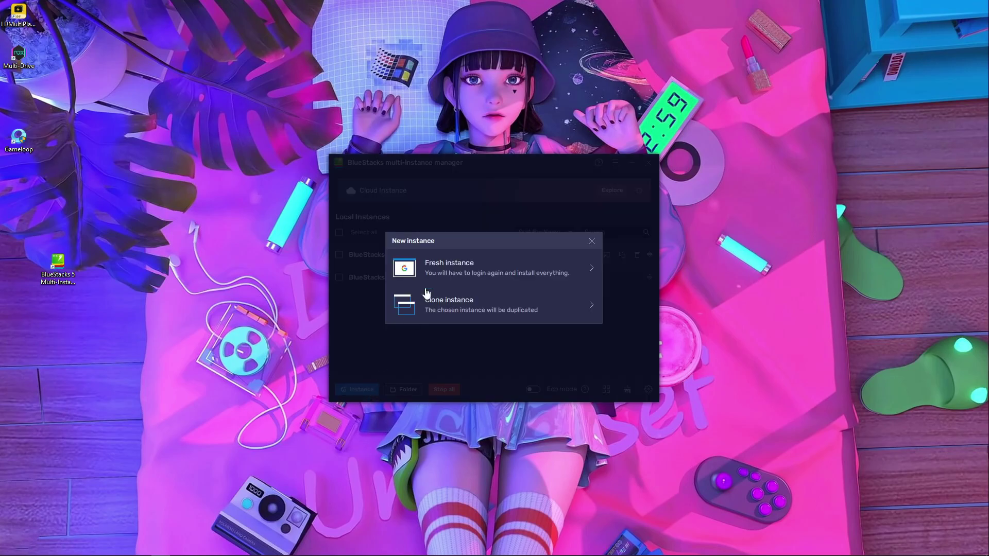
{"action": "left_click", "coordinate": [473, 270]}
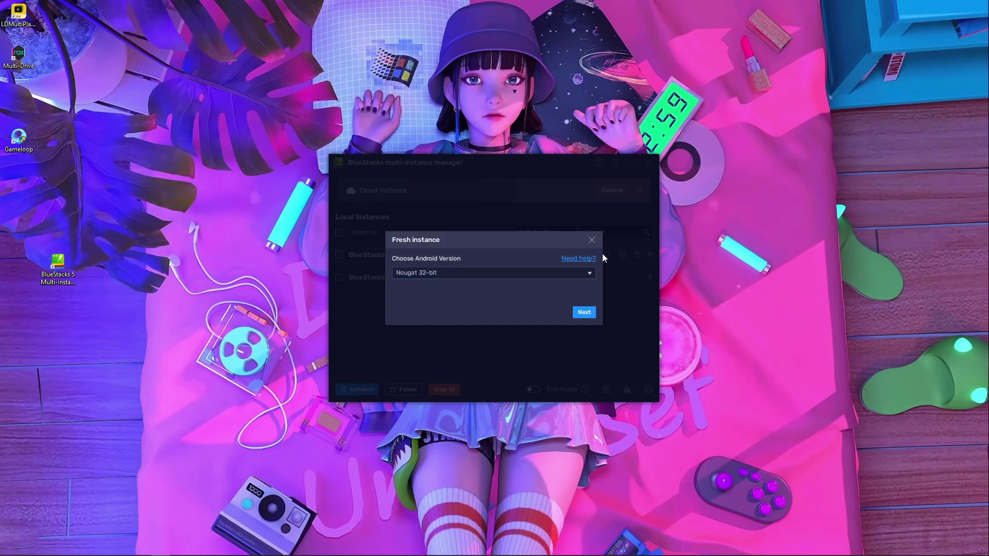
{"action": "left_click", "coordinate": [568, 274]}
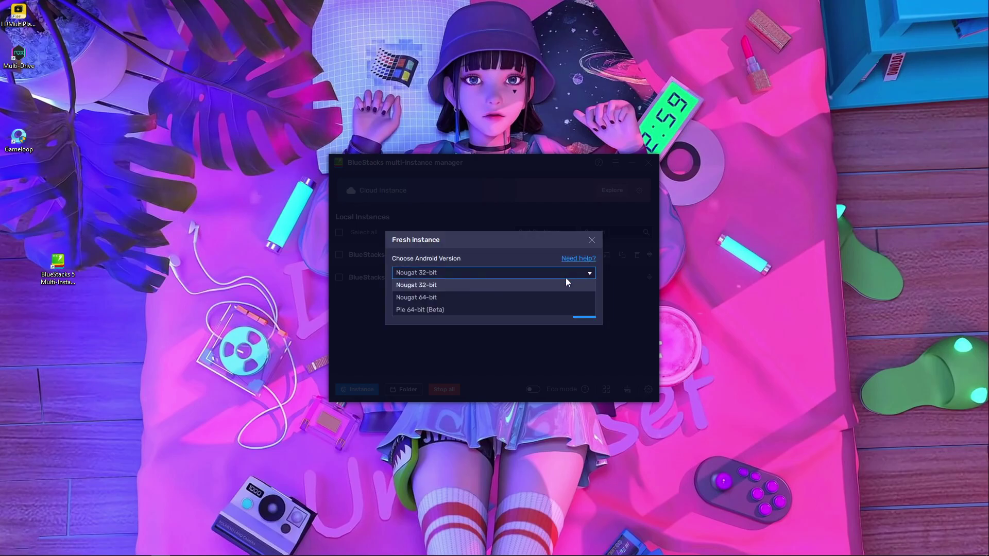
{"action": "left_click", "coordinate": [432, 298]}
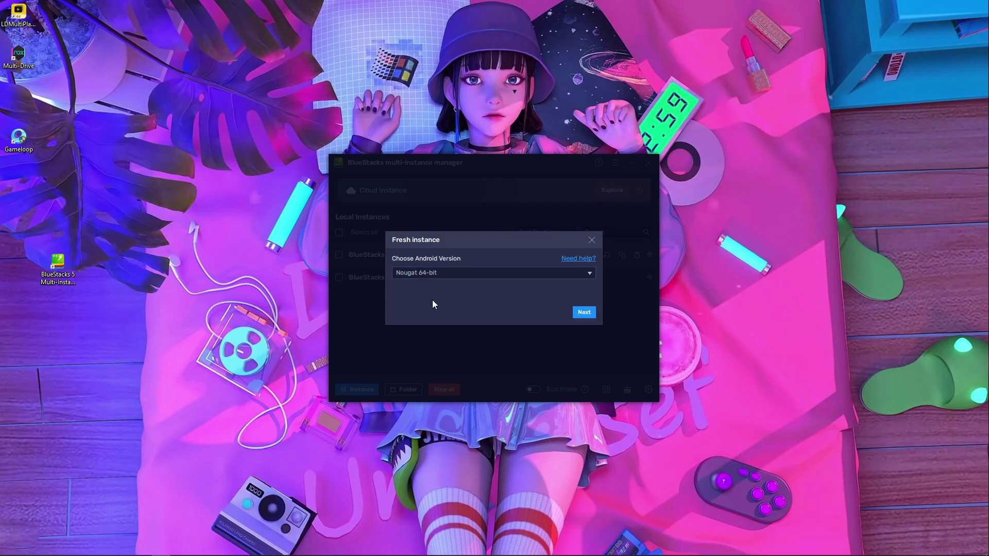
{"action": "left_click", "coordinate": [587, 314]}
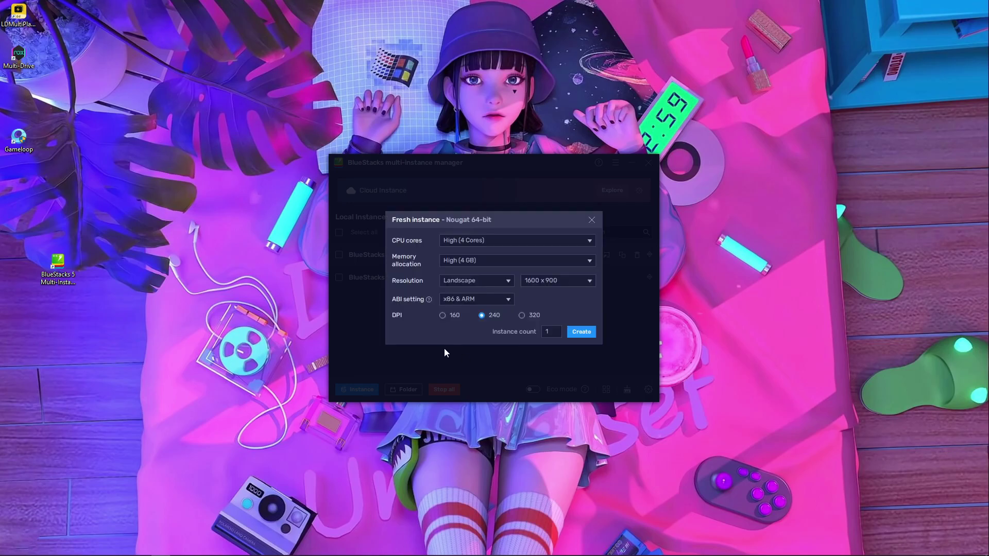
- Confirm CPU High (4 Cores), memory High (4 GB), resolution 1600 x 900, then close the dialog
{"action": "left_click", "coordinate": [478, 239]}
{"action": "left_click", "coordinate": [474, 256]}
{"action": "left_click", "coordinate": [471, 263]}
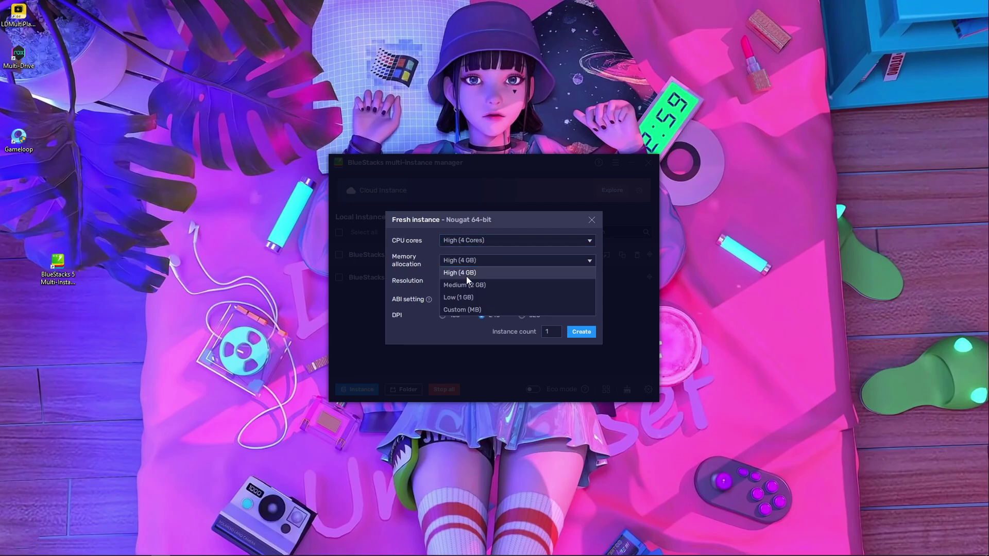
{"action": "left_click", "coordinate": [466, 270]}
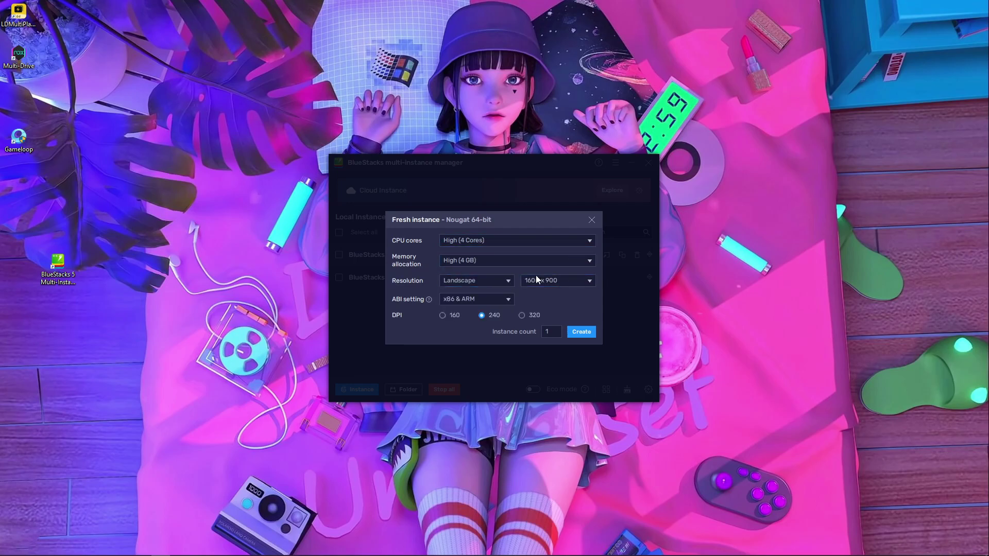
{"action": "left_click", "coordinate": [556, 279]}
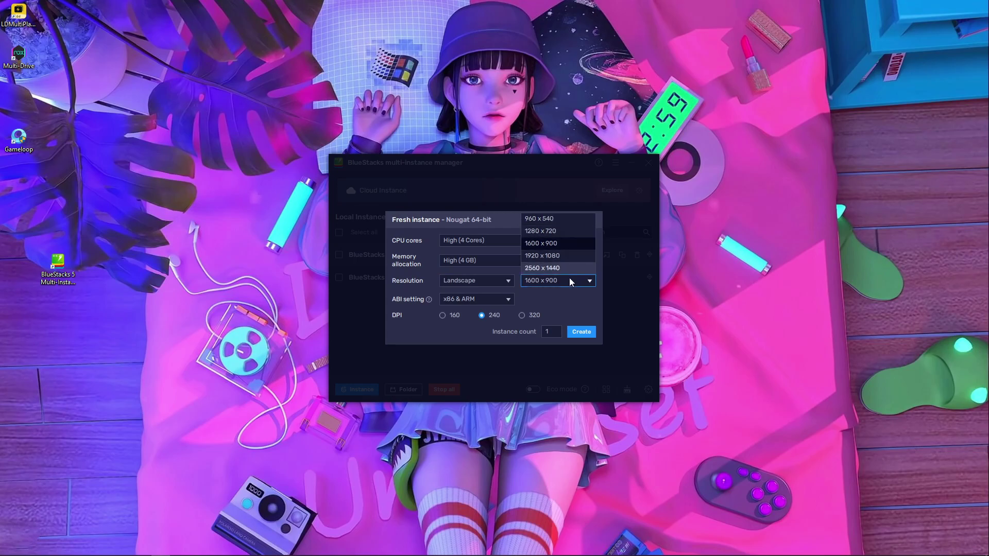
{"action": "left_click", "coordinate": [478, 338]}
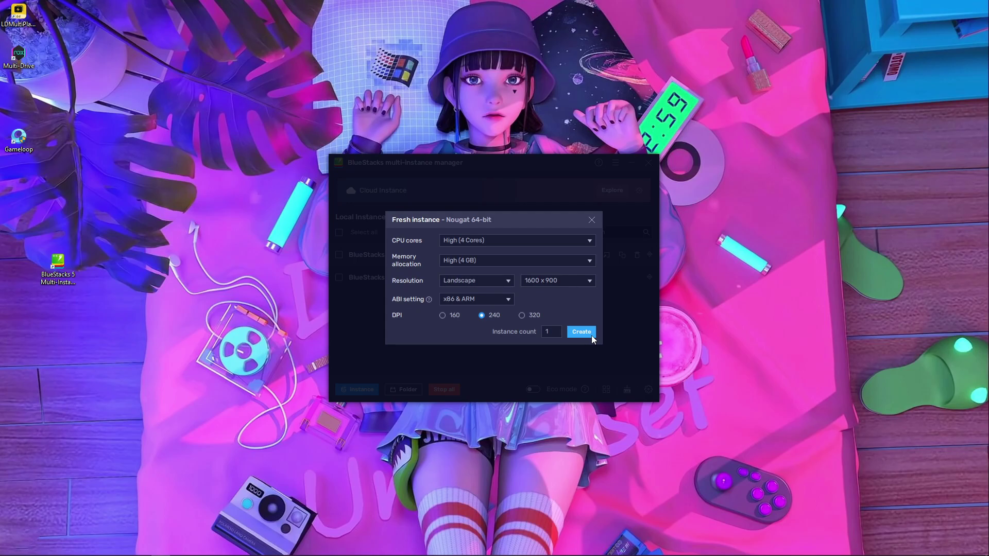
{"action": "left_click", "coordinate": [592, 219]}
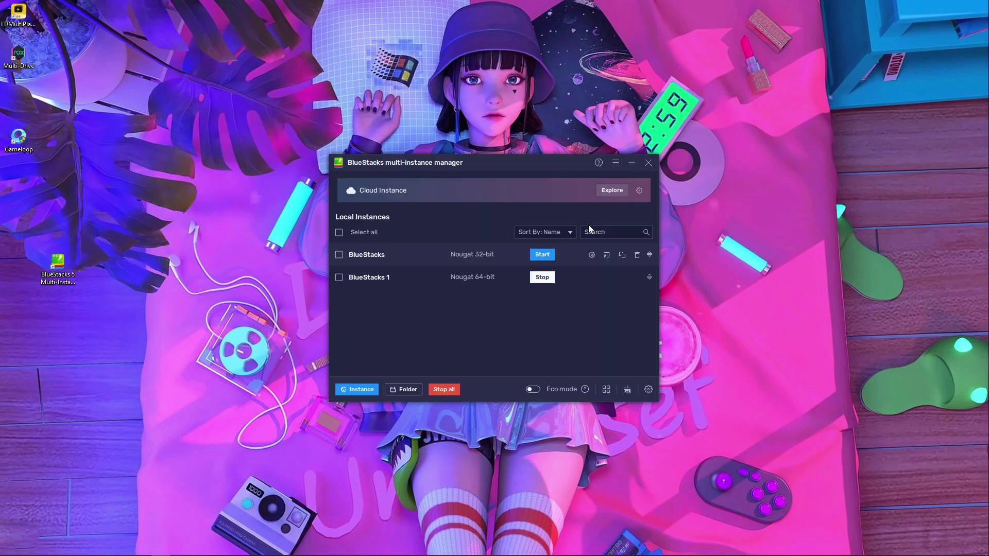